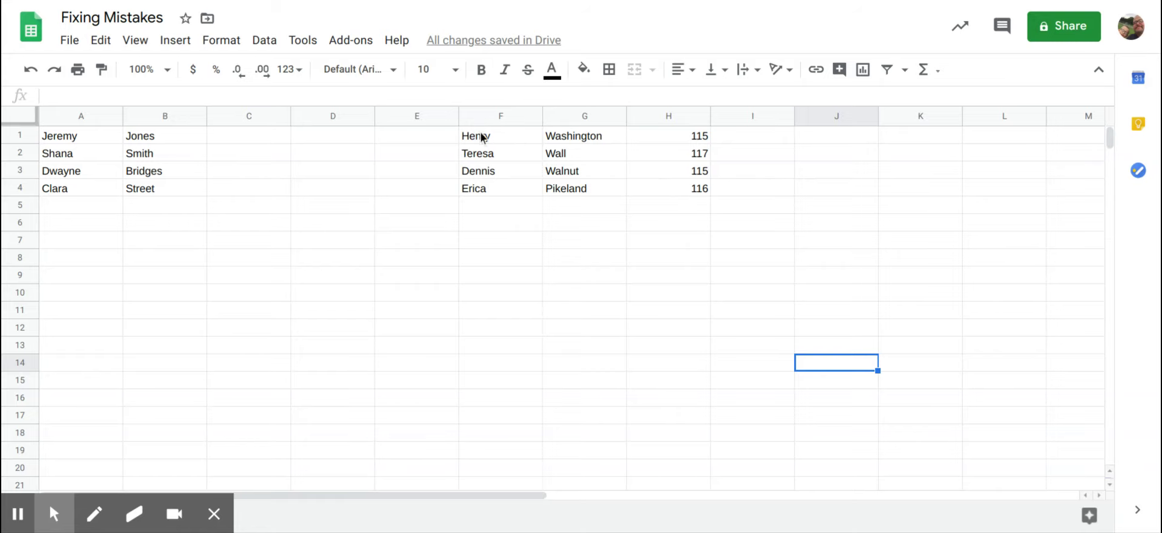
# - Move the Henry–Erica list with values 115–117 from F1:H4 into A5:C8
pyautogui.moveTo(484, 138); pyautogui.dragTo(647, 190)
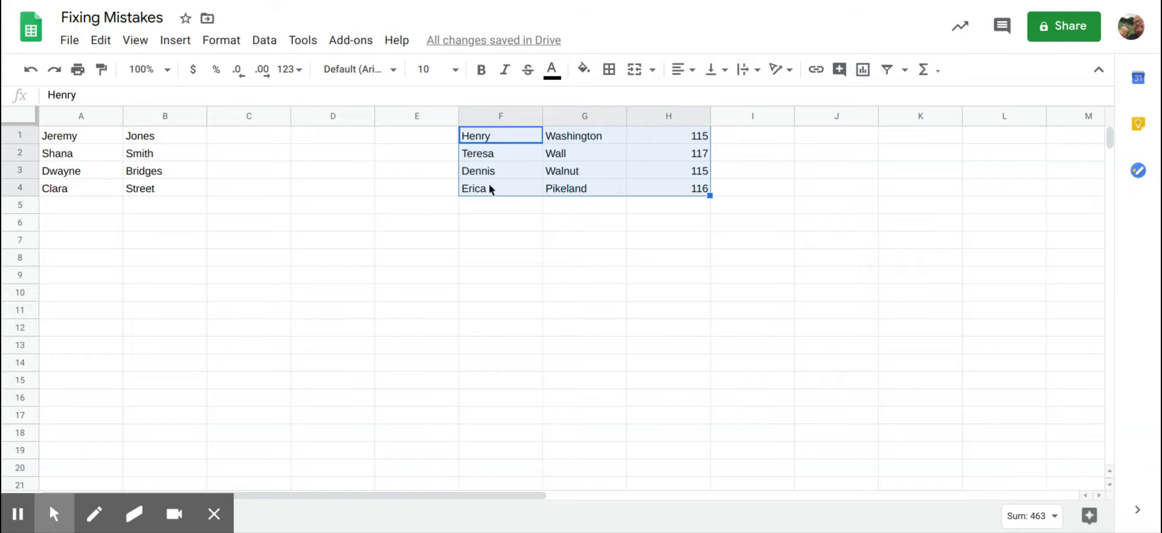
pyautogui.hotkey('ctrl', 'c')
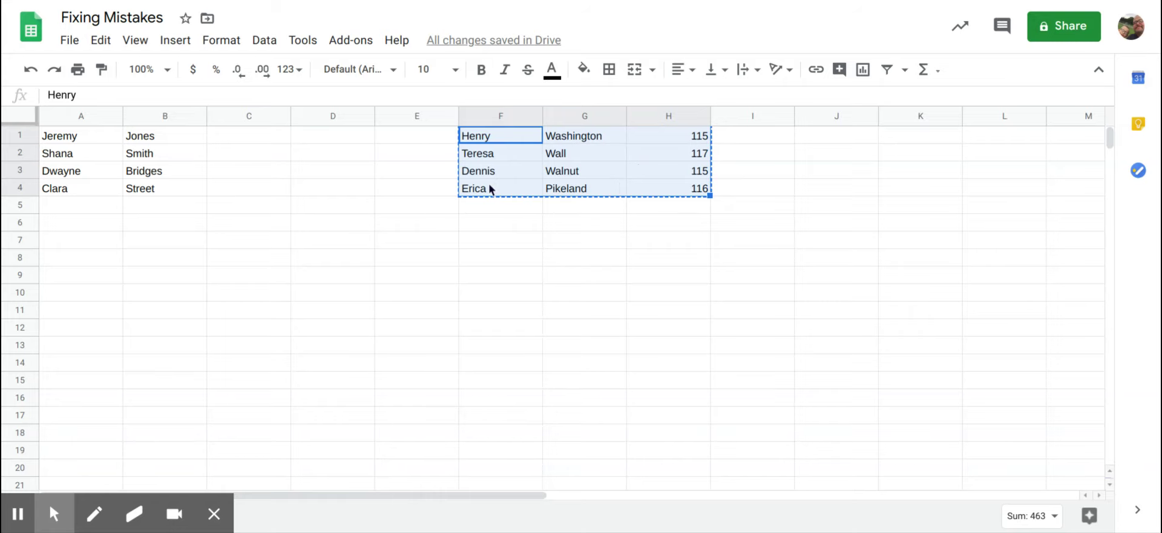
pyautogui.click(80, 209)
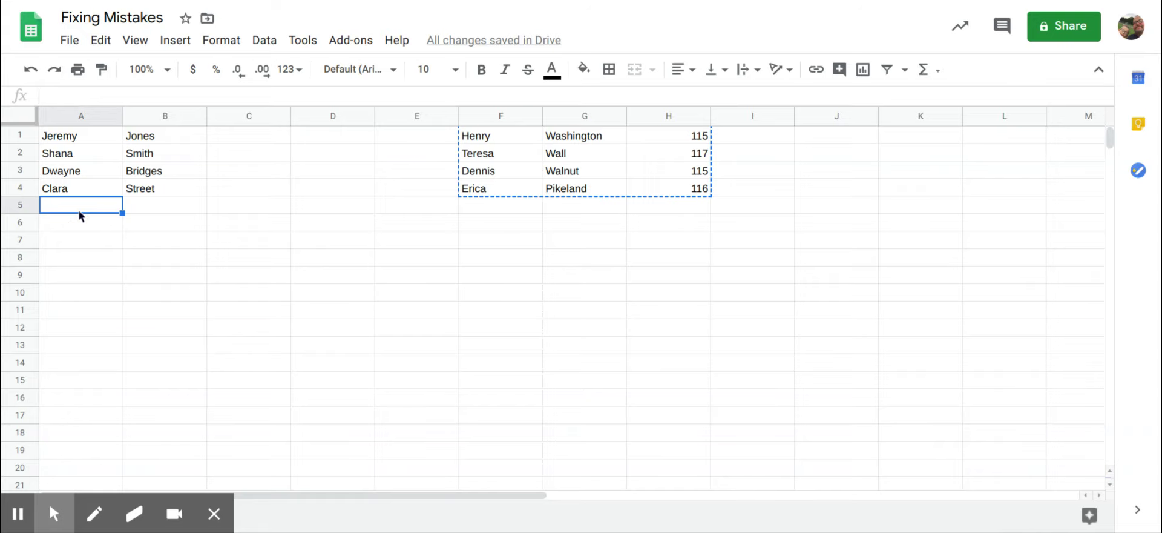
pyautogui.hotkey('ctrl', 'v')
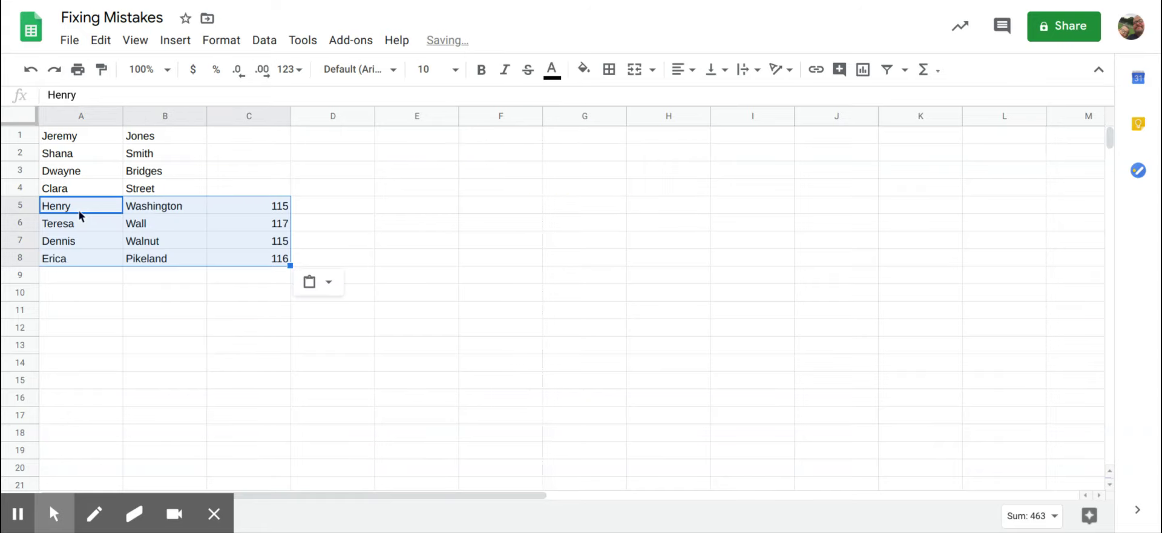
# - Enter 116, 114, 115 and 116 into cells C1 through C4
pyautogui.click(258, 143)
pyautogui.write('116')
pyautogui.press('Return')
pyautogui.write('11')
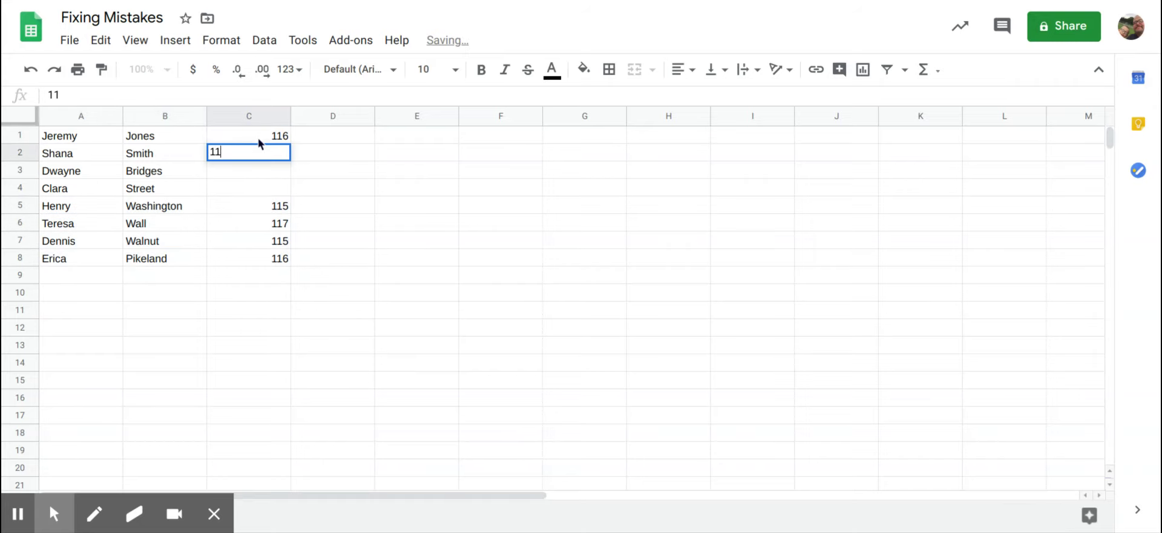
pyautogui.write('4')
pyautogui.press('Return')
pyautogui.write('115')
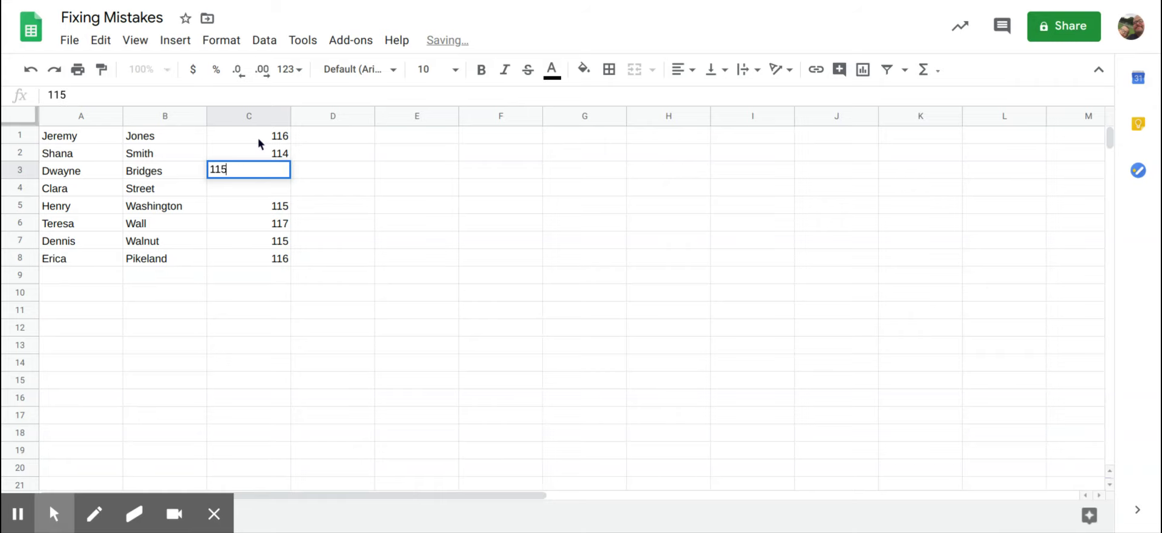
pyautogui.press('Return')
pyautogui.write('116')
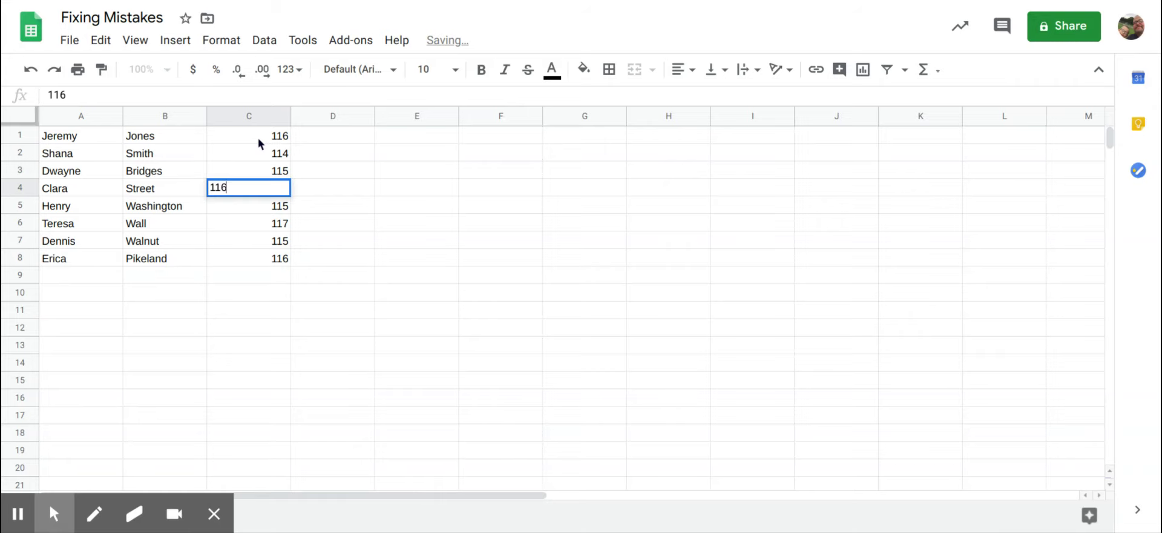
pyautogui.click(324, 344)
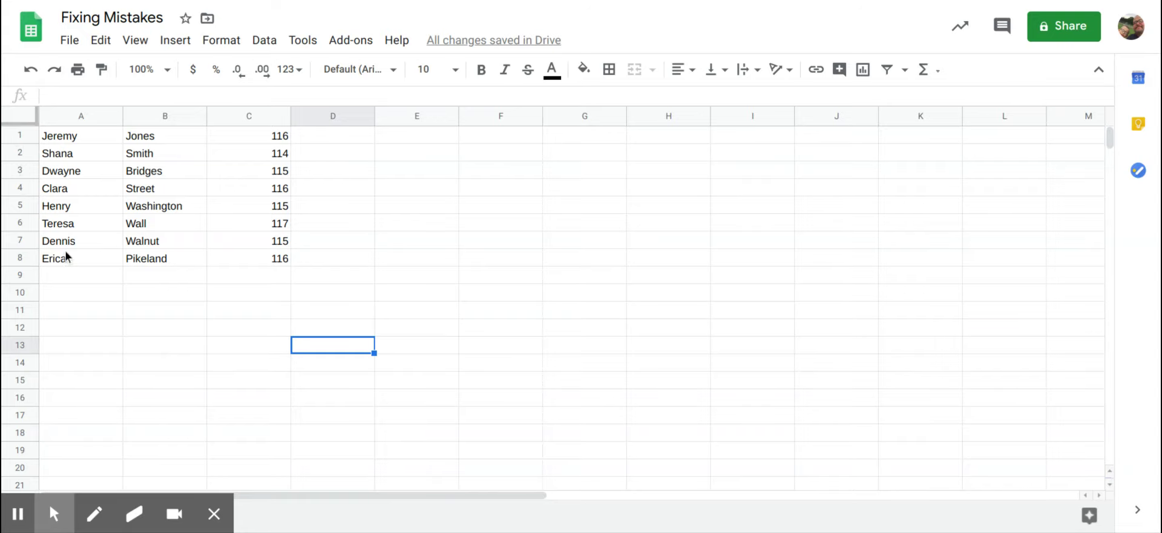
pyautogui.click(15, 139)
pyautogui.click(18, 157)
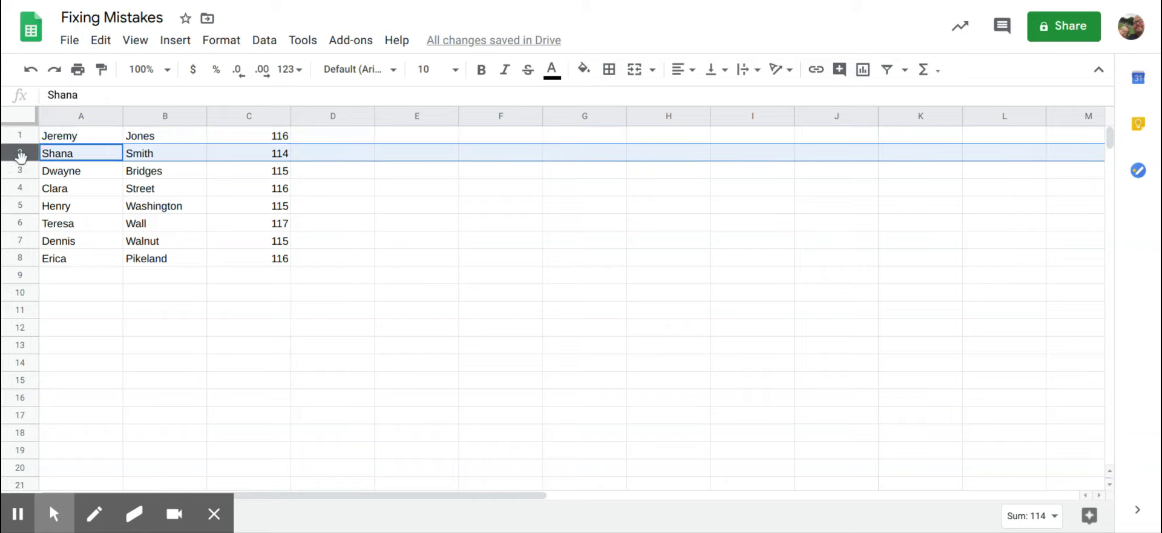
pyautogui.click(22, 139)
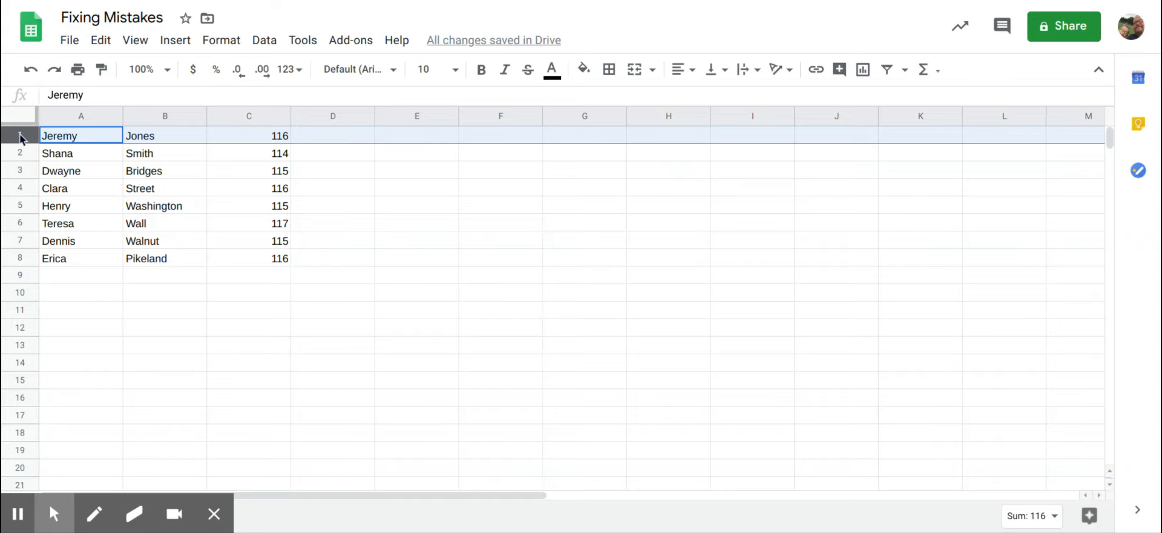
pyautogui.rightClick(21, 140)
pyautogui.moveTo(23, 139)
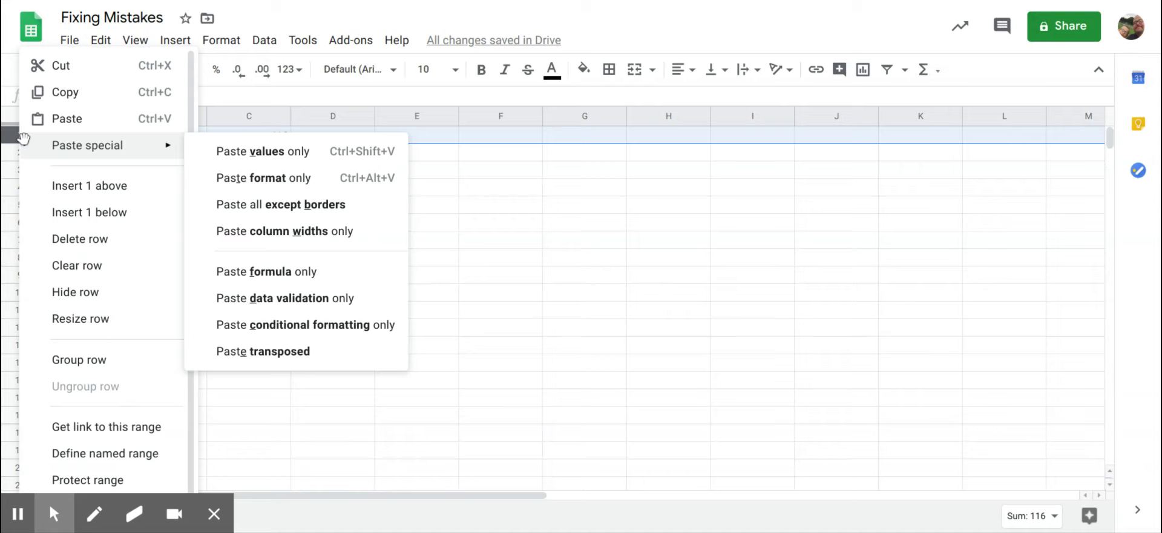
pyautogui.click(39, 193)
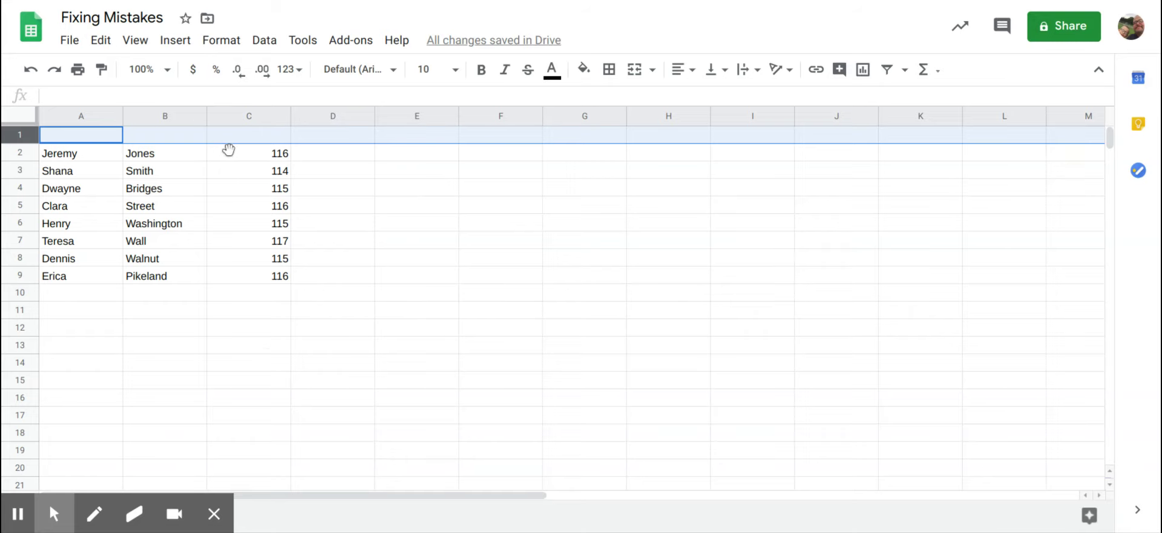
pyautogui.click(29, 77)
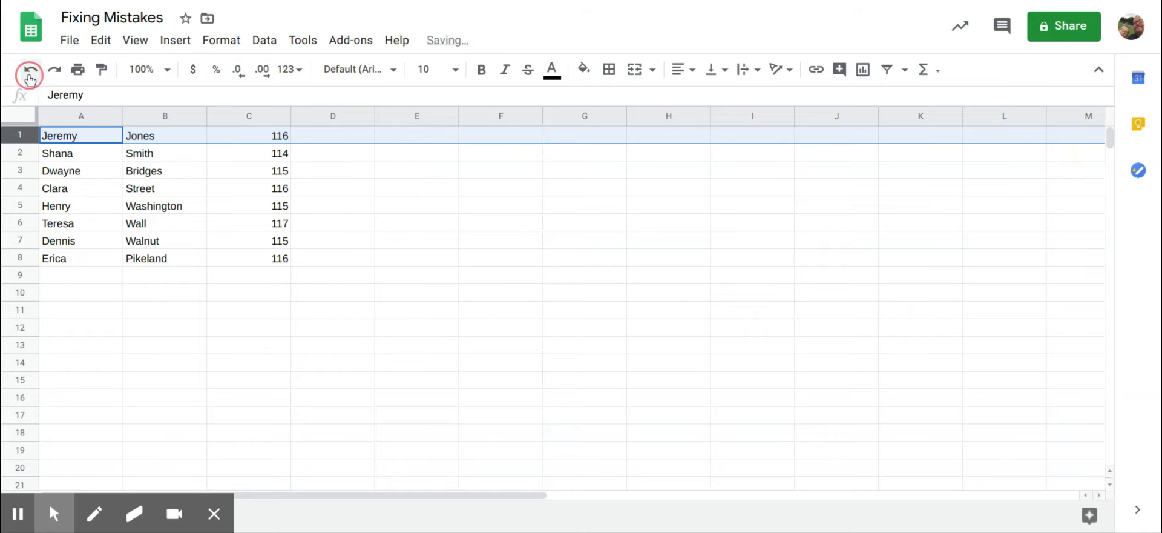
# - Insert an empty row above the data and type First Name in A1
pyautogui.click(170, 43)
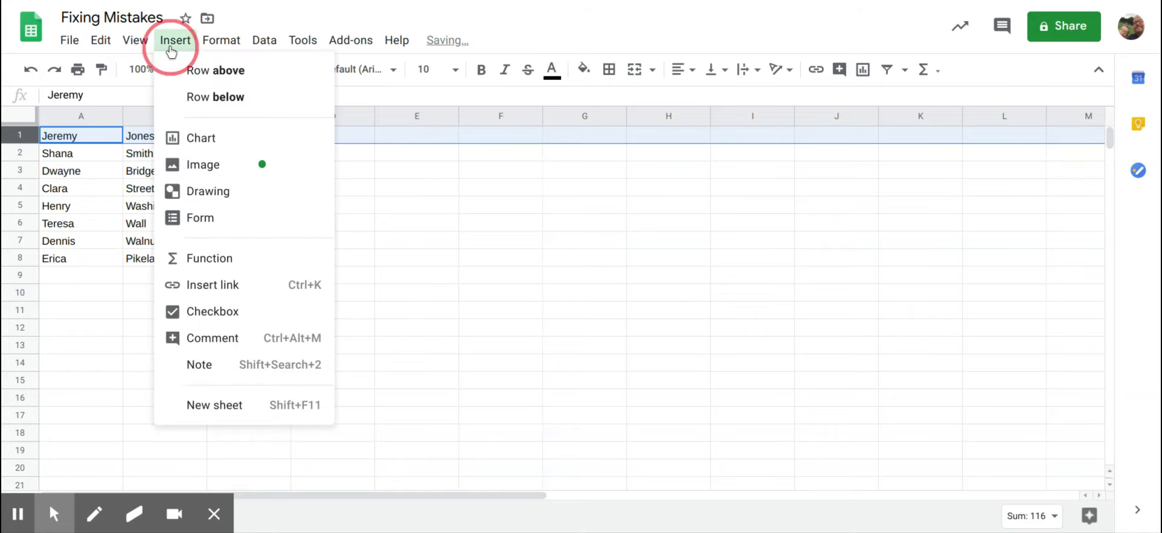
pyautogui.click(208, 72)
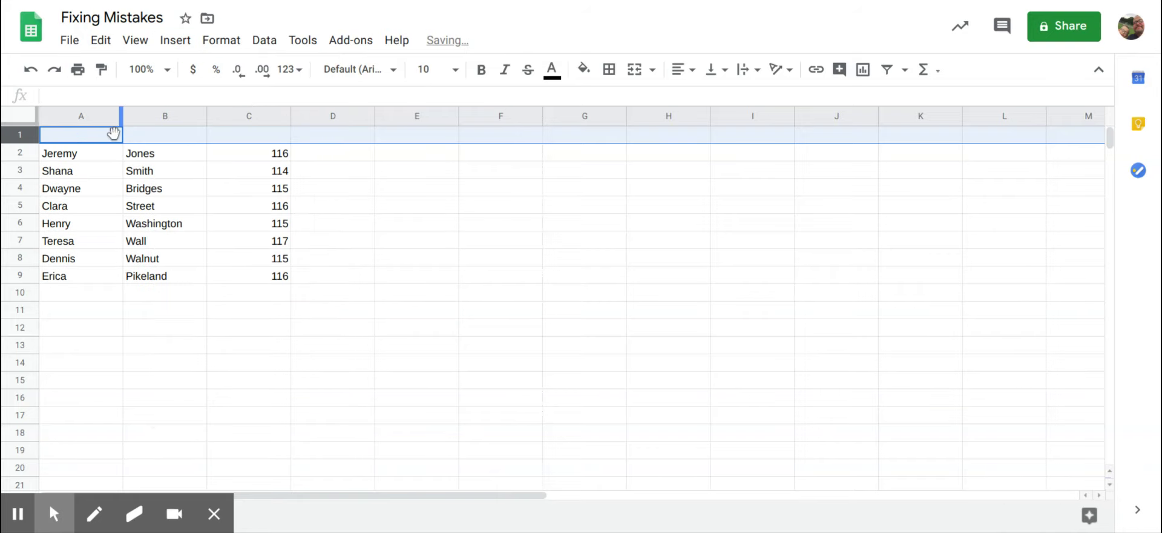
pyautogui.write('First')
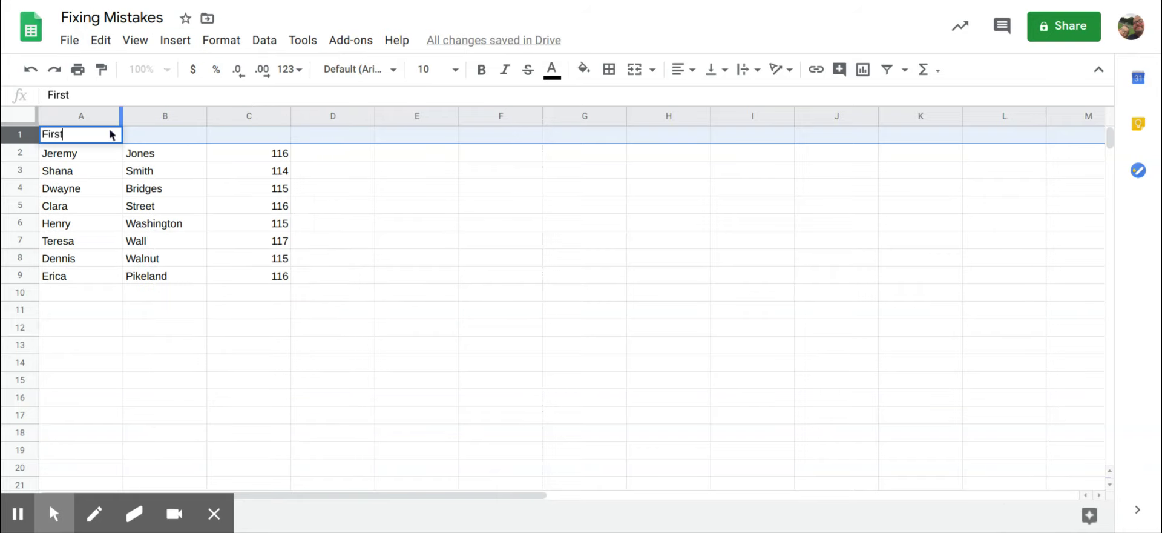
pyautogui.write(' Name')
# - Add the headers Last Name in B1 and Homeroom in C1
pyautogui.press('Tab')
pyautogui.write('Last ')
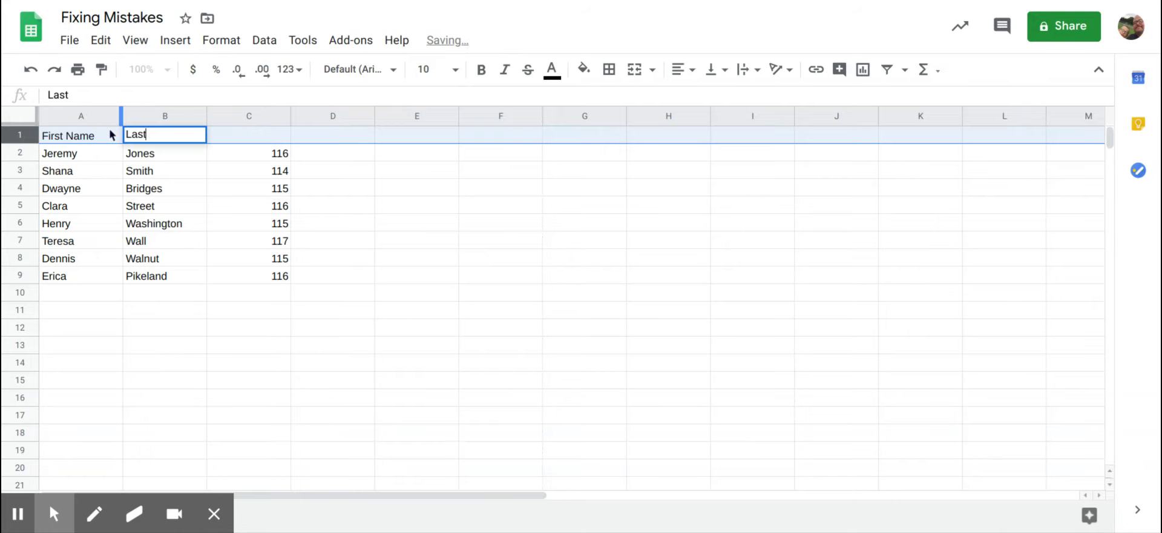
pyautogui.write('Name')
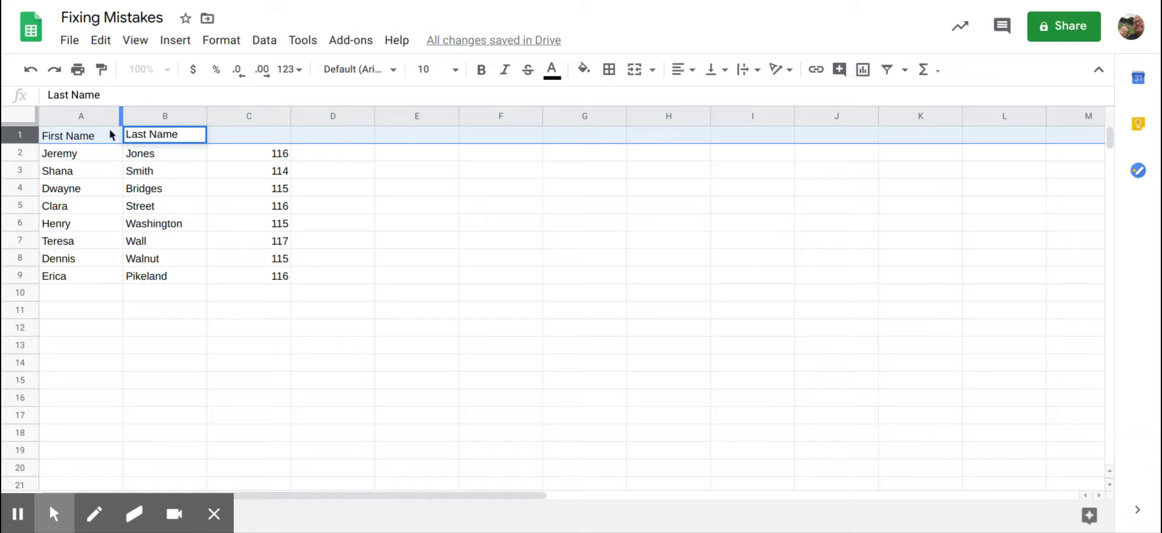
pyautogui.press('Tab')
pyautogui.write('H')
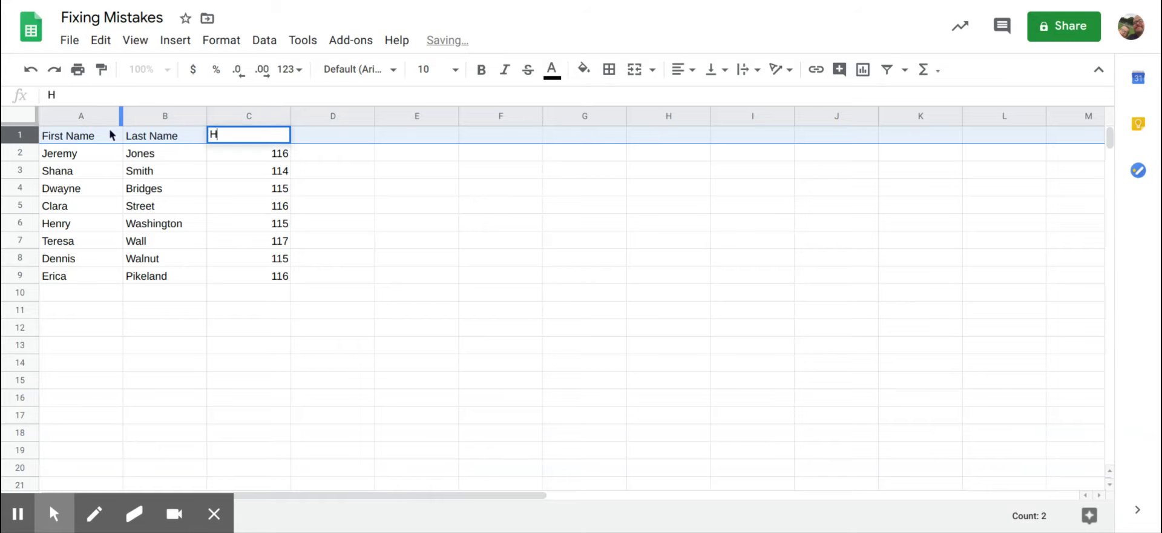
pyautogui.write('omeroom')
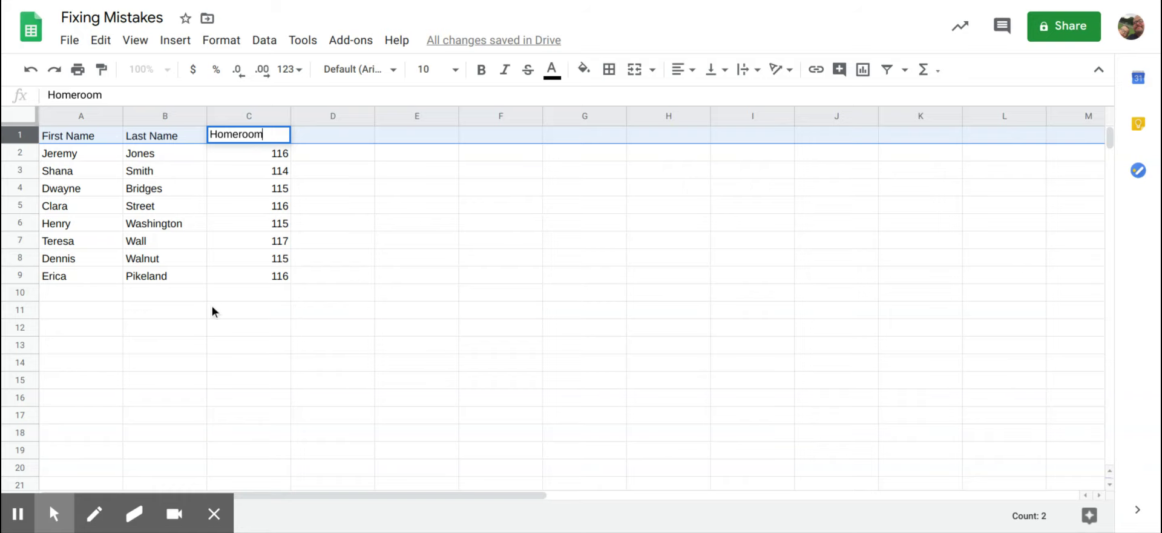
pyautogui.click(212, 309)
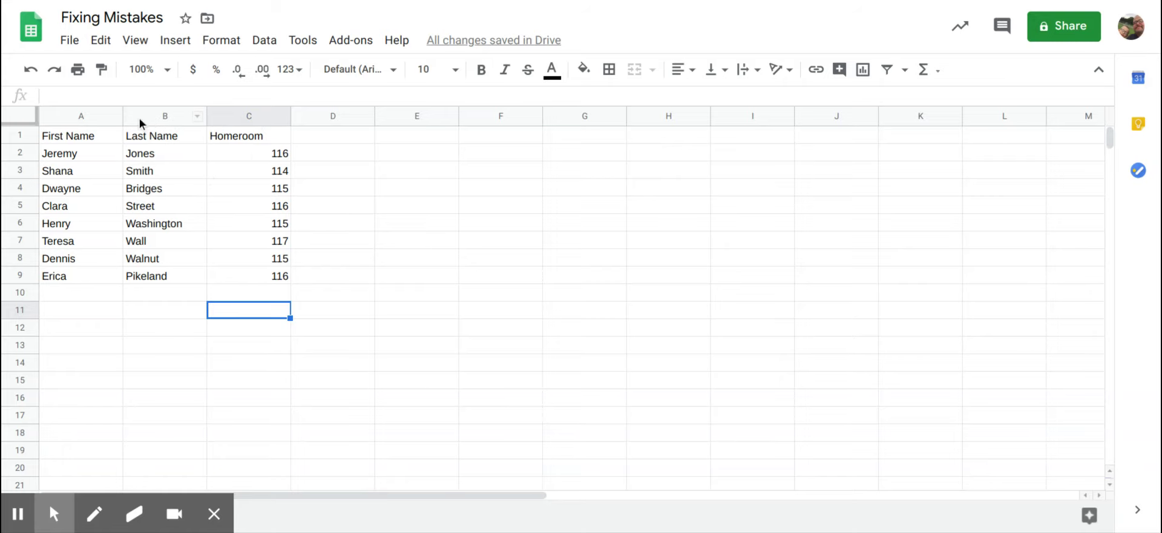
# - Insert one empty column to the right of Last Name, shifting Homeroom to column D
pyautogui.click(198, 118)
pyautogui.click(198, 119)
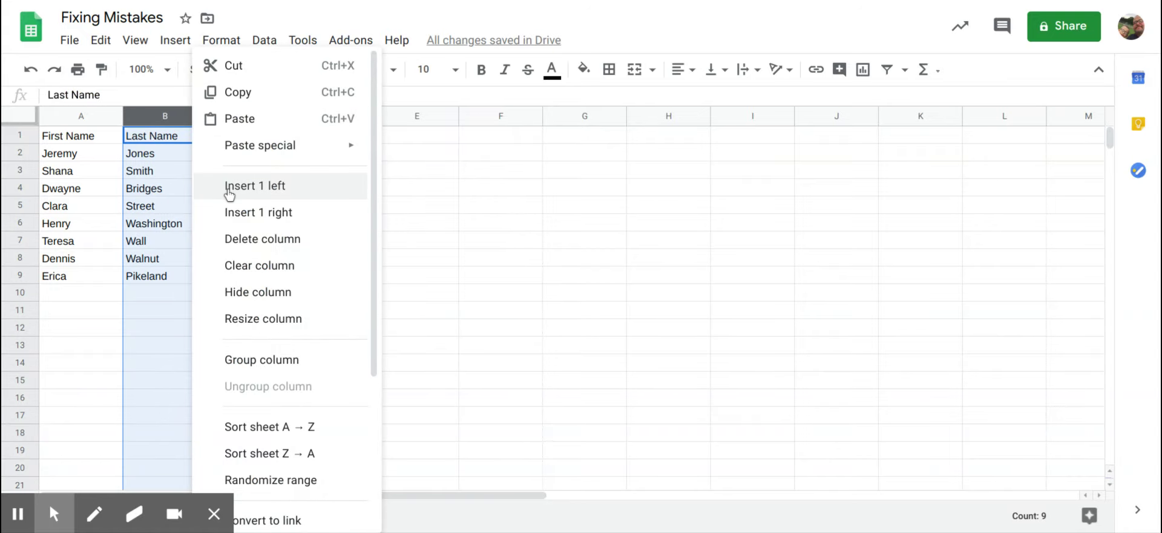
pyautogui.click(233, 217)
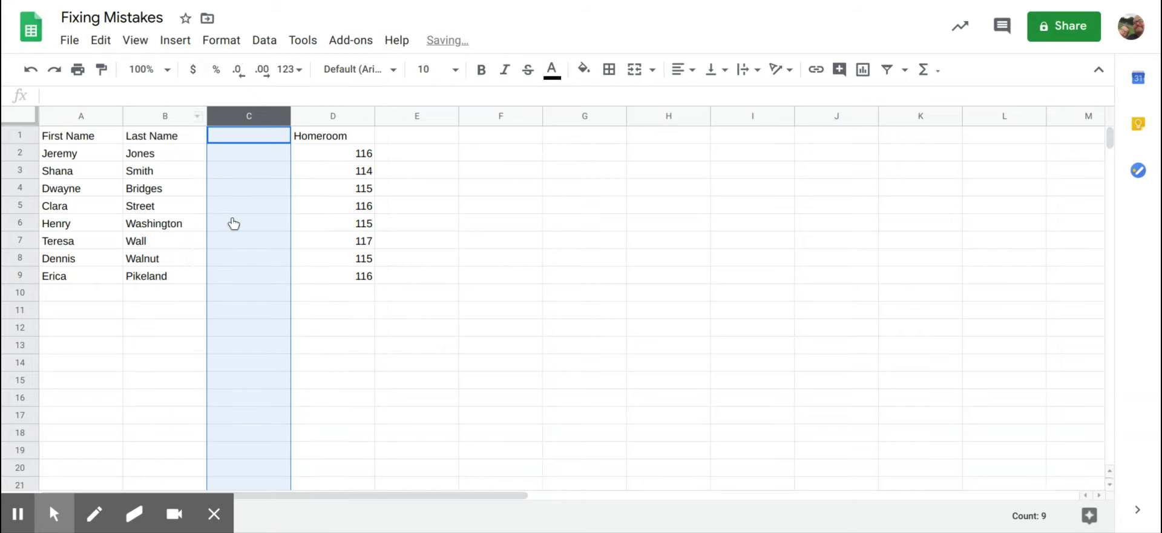
pyautogui.click(171, 40)
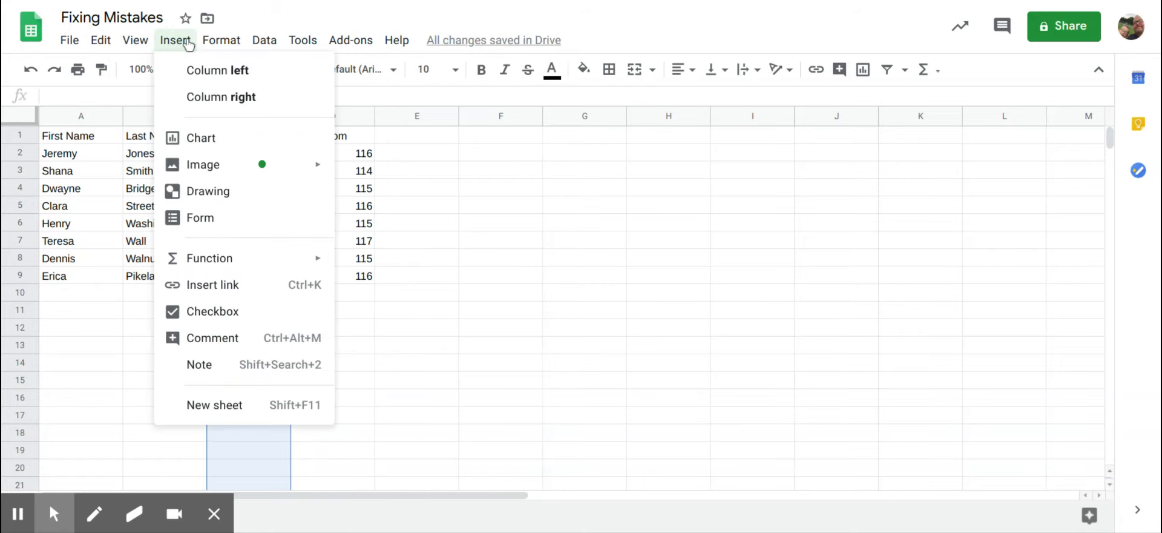
pyautogui.moveTo(221, 40)
pyautogui.click(526, 310)
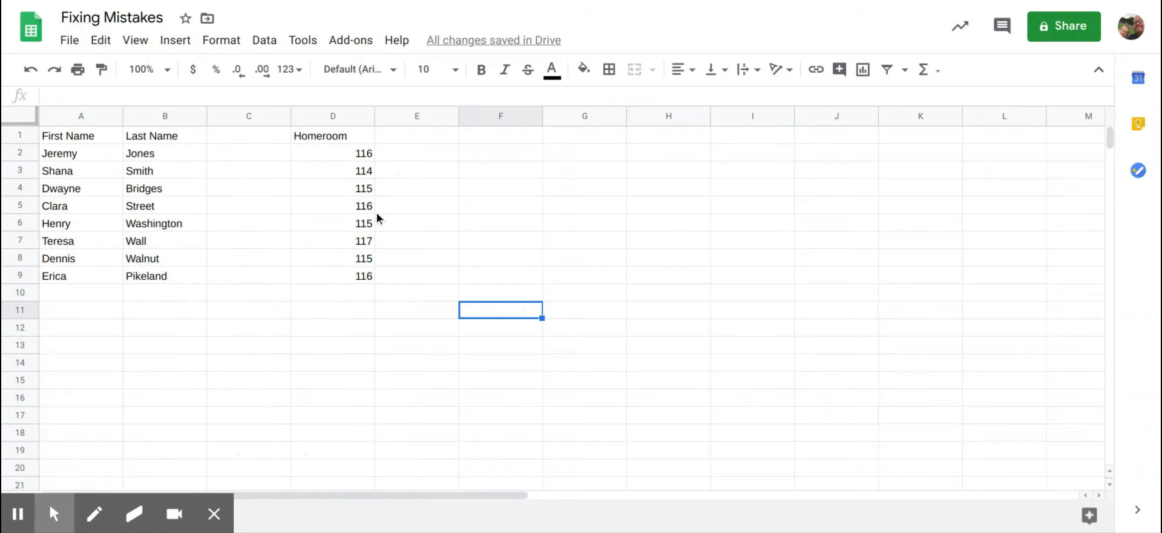
pyautogui.click(239, 131)
# - Head column C with Grade and enter grades 7, 8, 7, 8 in C2:C5
pyautogui.write('Grade')
pyautogui.click(247, 152)
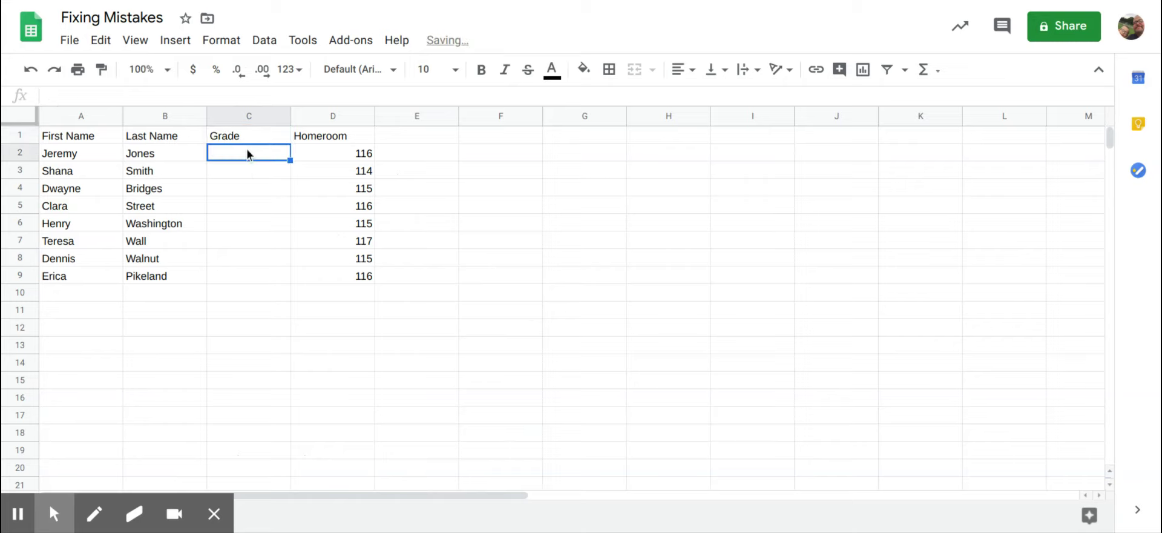
pyautogui.write('7')
pyautogui.press('Return')
pyautogui.write('8')
pyautogui.press('Return')
pyautogui.write('7')
pyautogui.press('Return')
pyautogui.write('8')
pyautogui.press('Return')
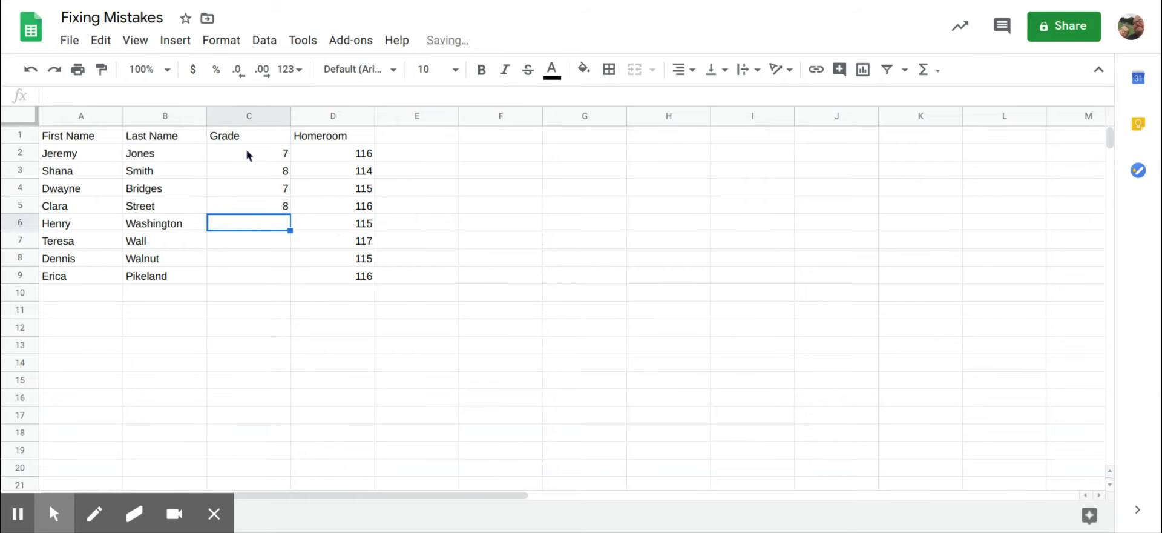
# - Enter the remaining grades 6, 8, 7, 8 in C6:C9
pyautogui.write('6')
pyautogui.press('Return')
pyautogui.write('8')
pyautogui.press('Return')
pyautogui.write('7')
pyautogui.press('Return')
pyautogui.write('8')
pyautogui.click(185, 321)
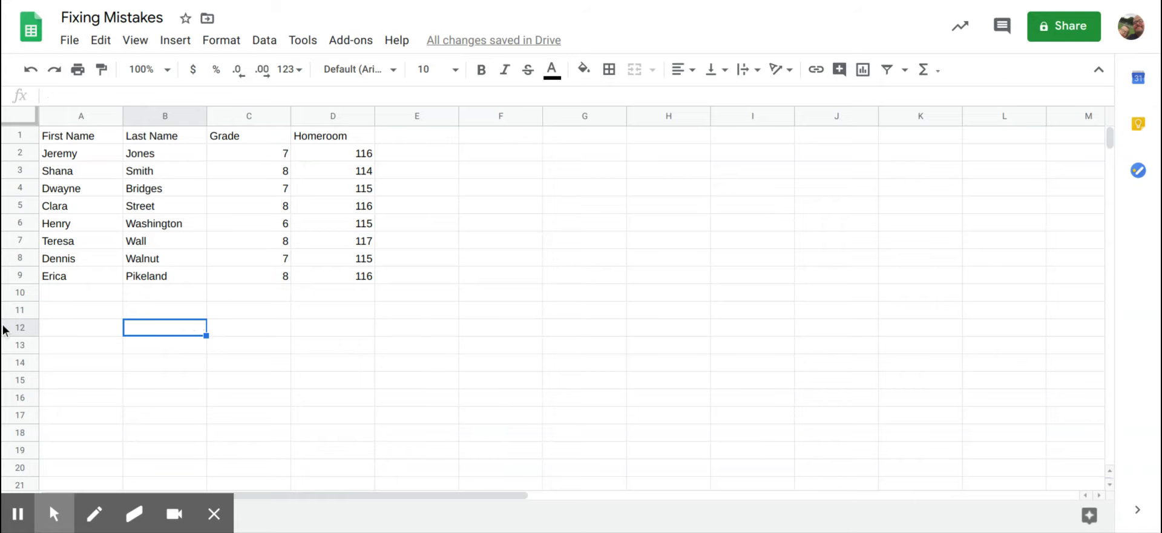
# - Clear a stray x from B12 and open the context menu for column A
pyautogui.write('x')
pyautogui.press('BackSpace')
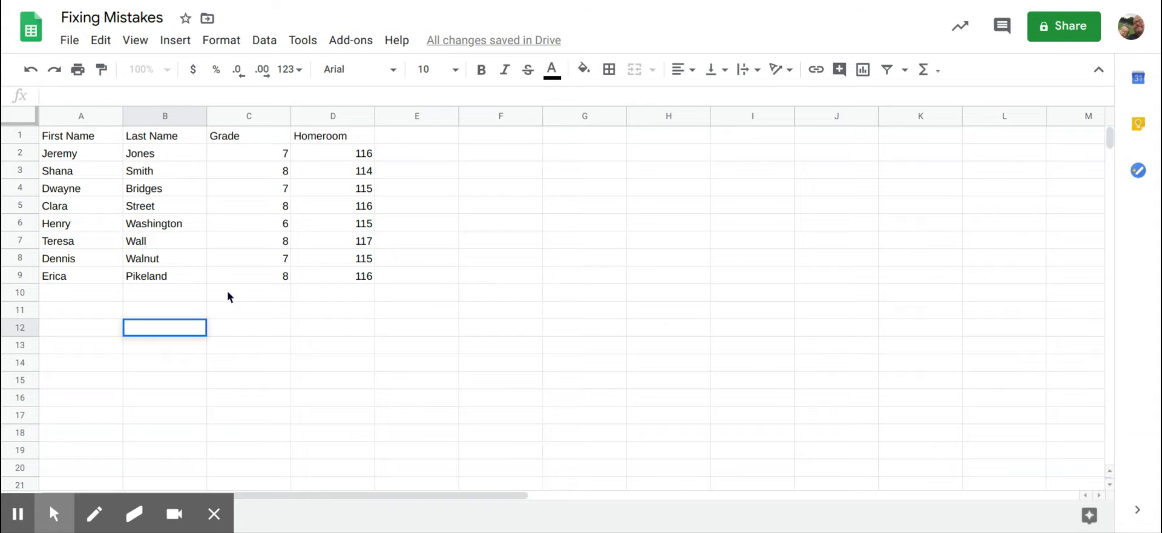
pyautogui.click(18, 141)
pyautogui.rightClick(19, 141)
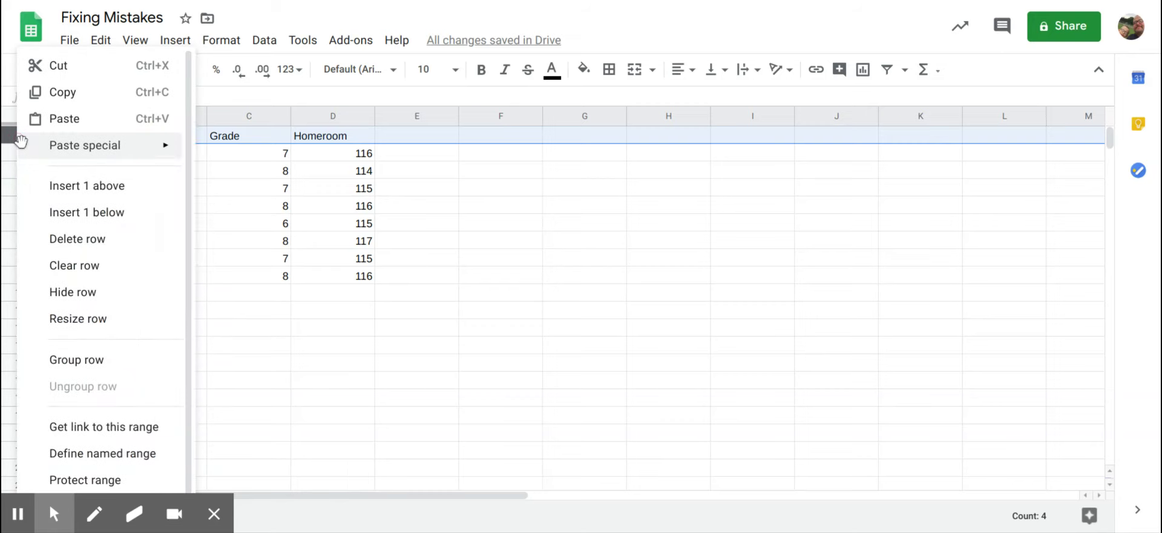
pyautogui.moveTo(22, 141)
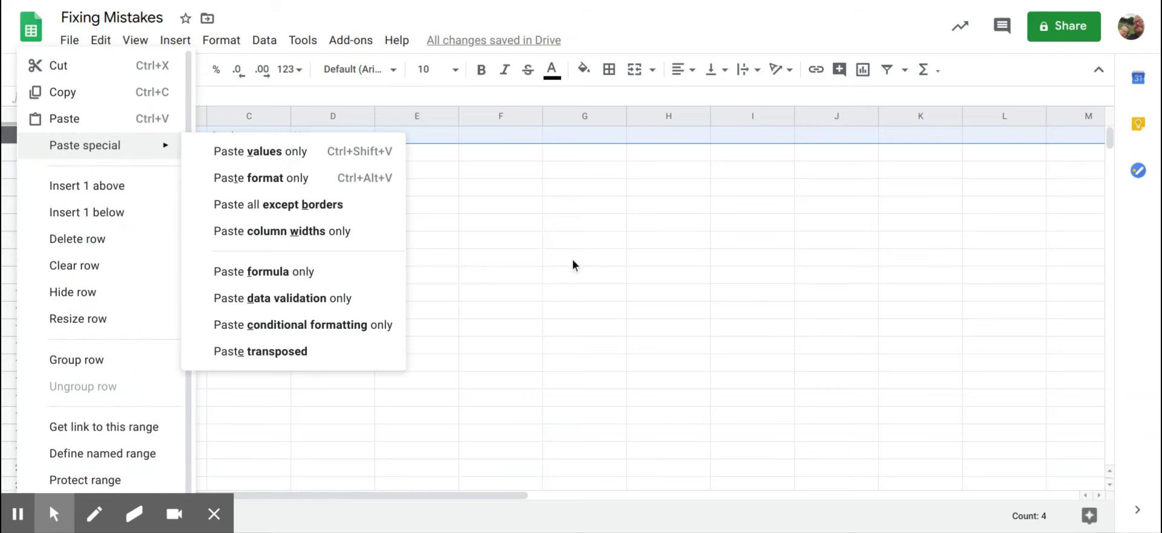
pyautogui.click(572, 259)
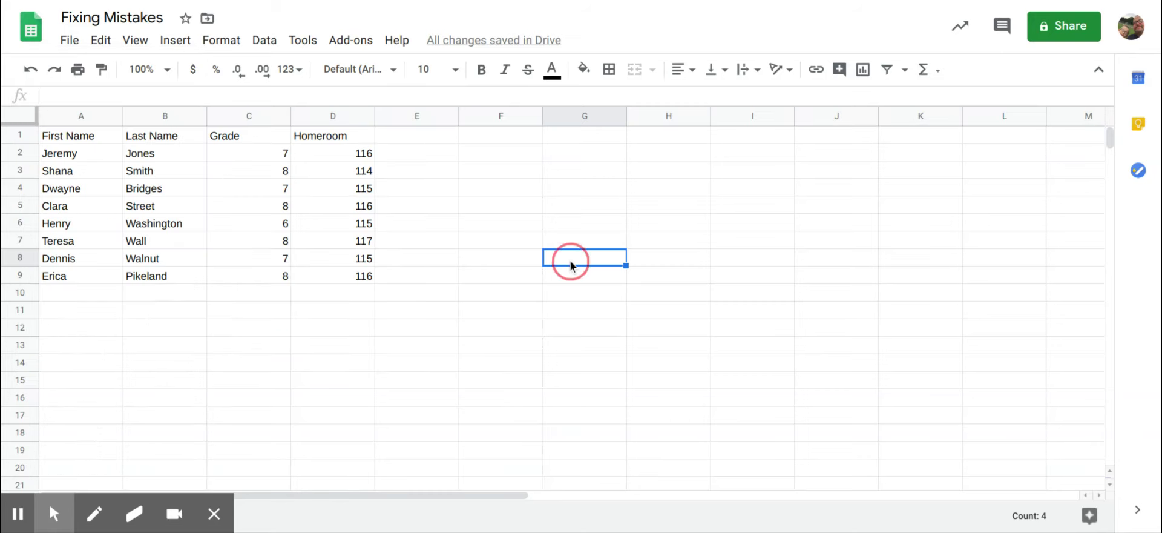
pyautogui.rightClick(112, 119)
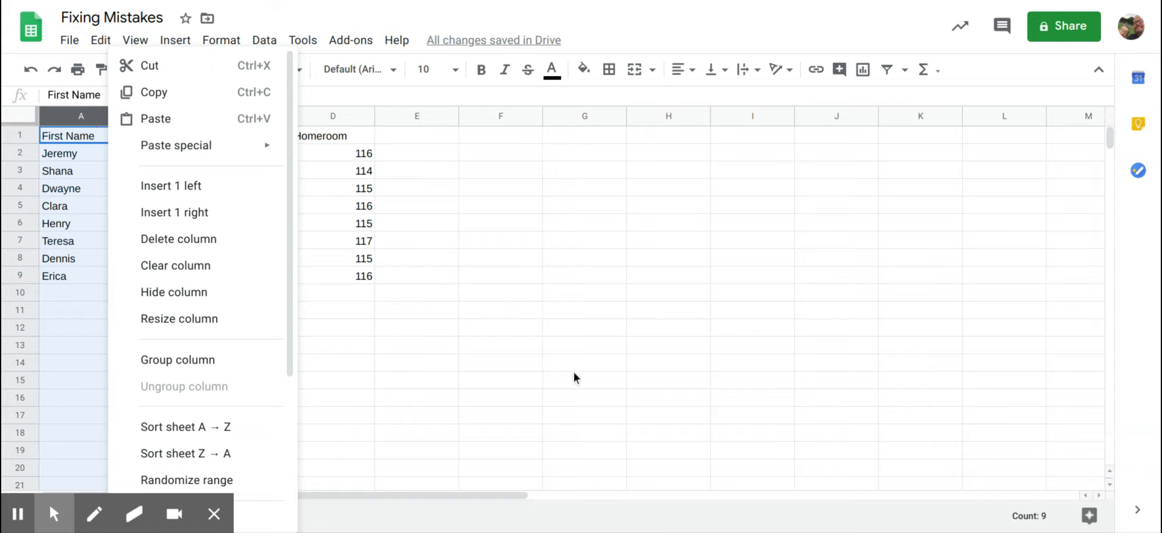